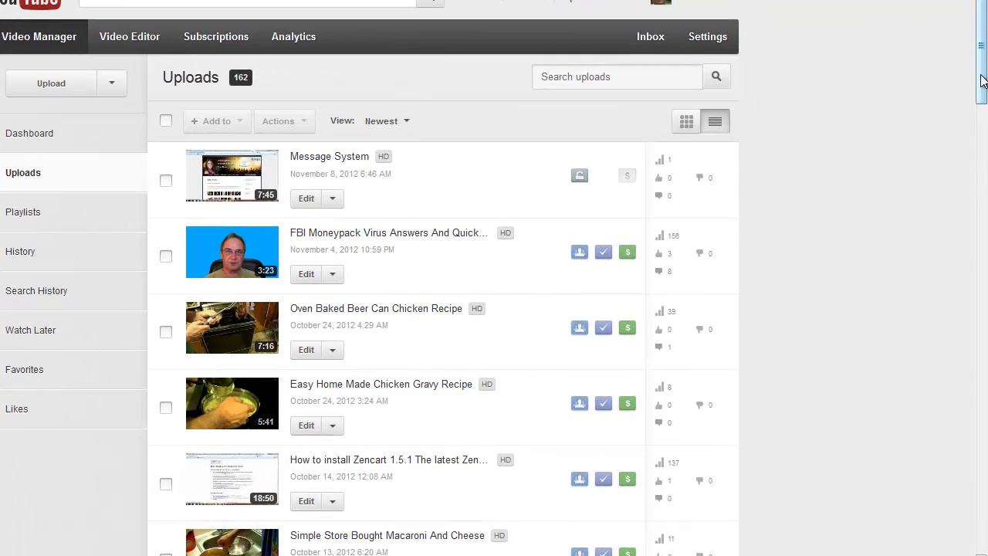
Open the uploaded "Remove FBI Fine Moneypak Virus Ransomware" video, pause it and copy its full title
{"action": "left_click_drag", "start_coordinate": [982, 80], "coordinate": [968, 161]}
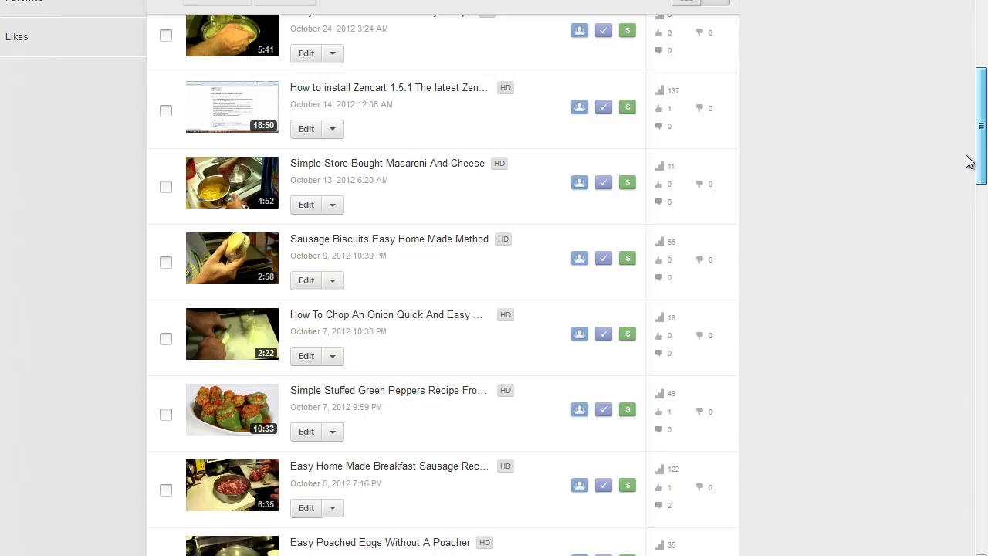
{"action": "left_click_drag", "start_coordinate": [969, 162], "coordinate": [967, 266]}
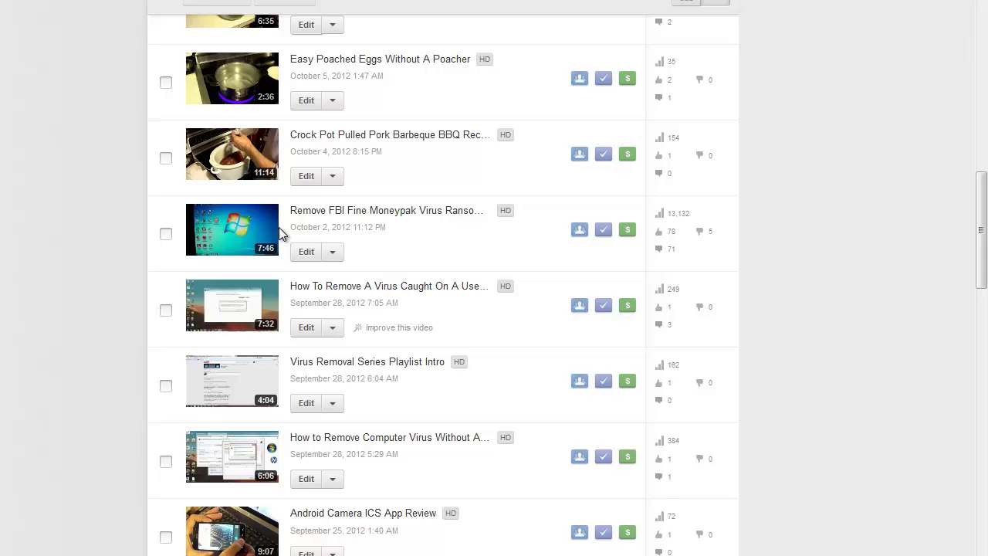
{"action": "left_click", "coordinate": [321, 215]}
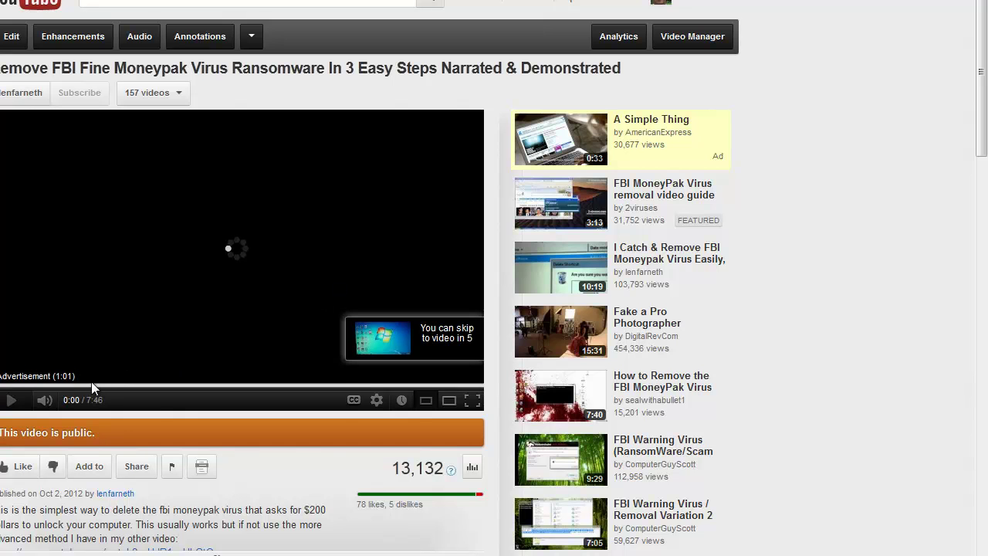
{"action": "left_click", "coordinate": [9, 399]}
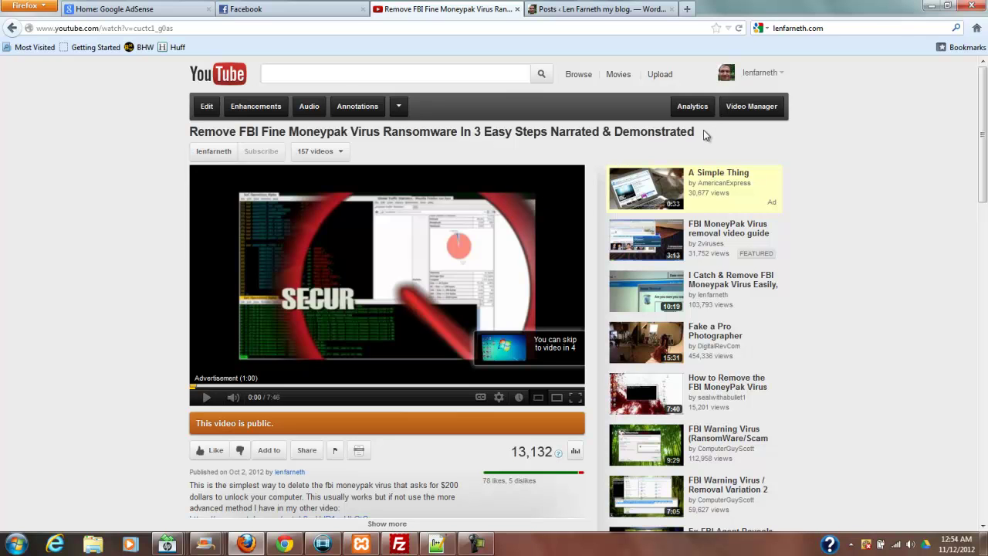
{"action": "left_click_drag", "start_coordinate": [704, 135], "coordinate": [184, 122]}
{"action": "key", "text": "ctrl+c"}
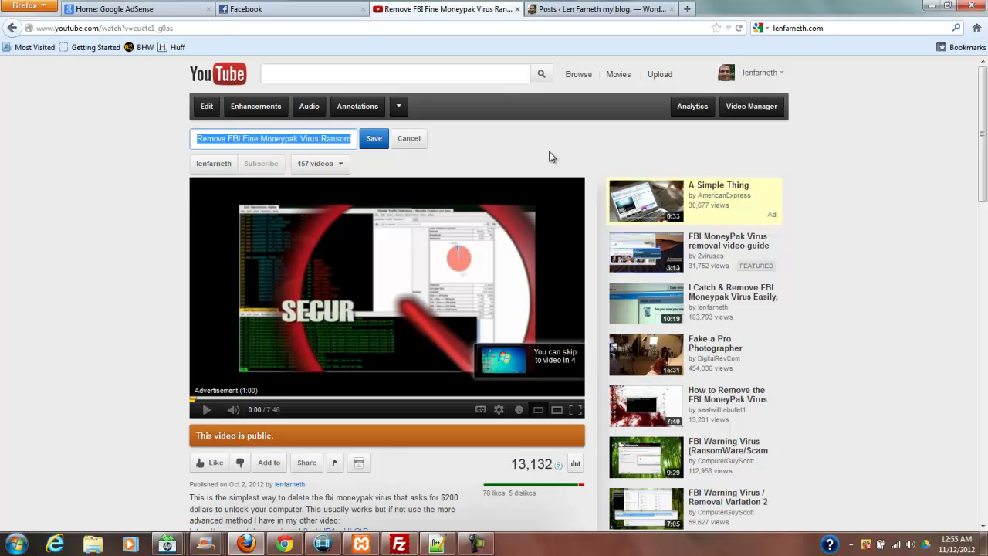
In WordPress, add a new post titled "Remove FBI Fine Moneypak Virus Ransomware In 3 Easy Steps Narrated & Demonstrated" and paste the same text as its body
{"action": "left_click", "coordinate": [610, 10]}
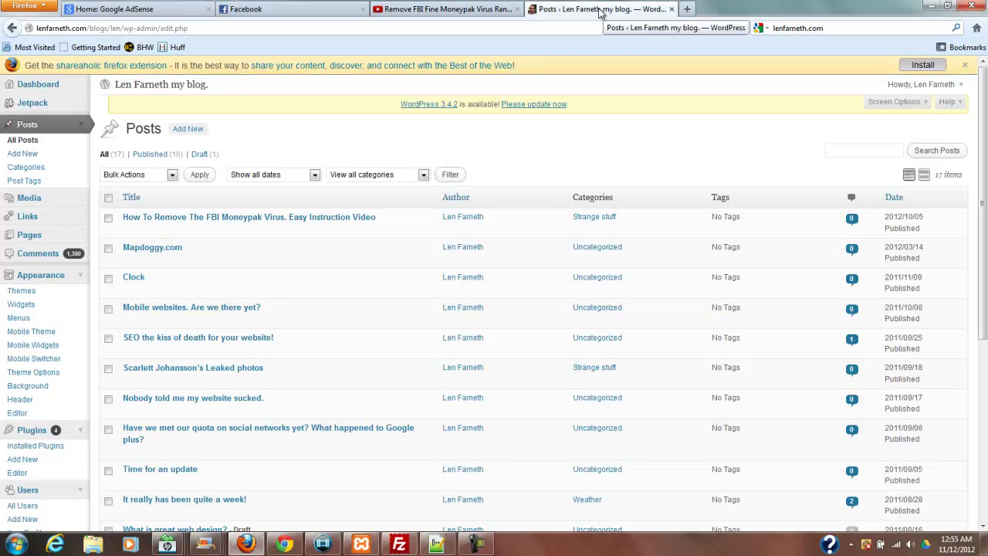
{"action": "left_click", "coordinate": [187, 130]}
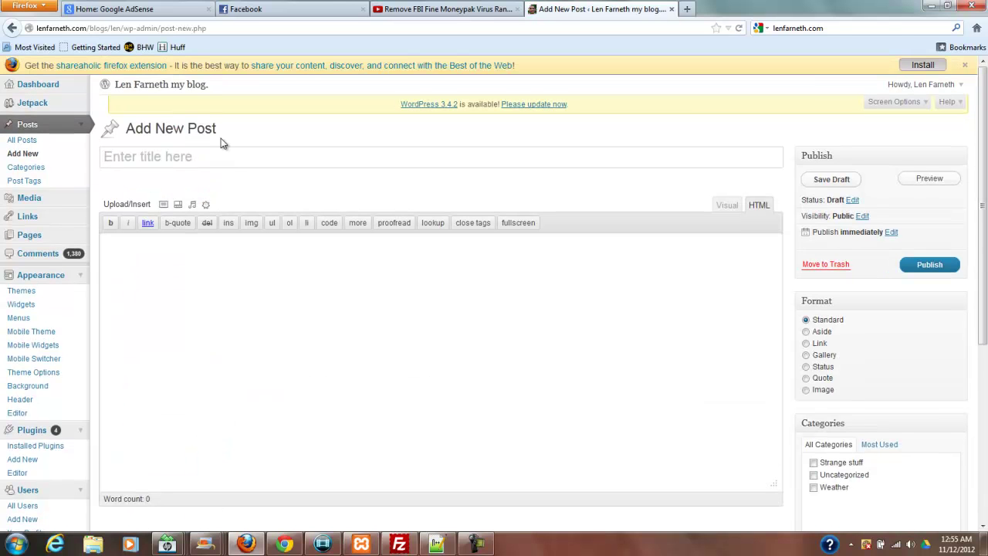
{"action": "left_click", "coordinate": [215, 156]}
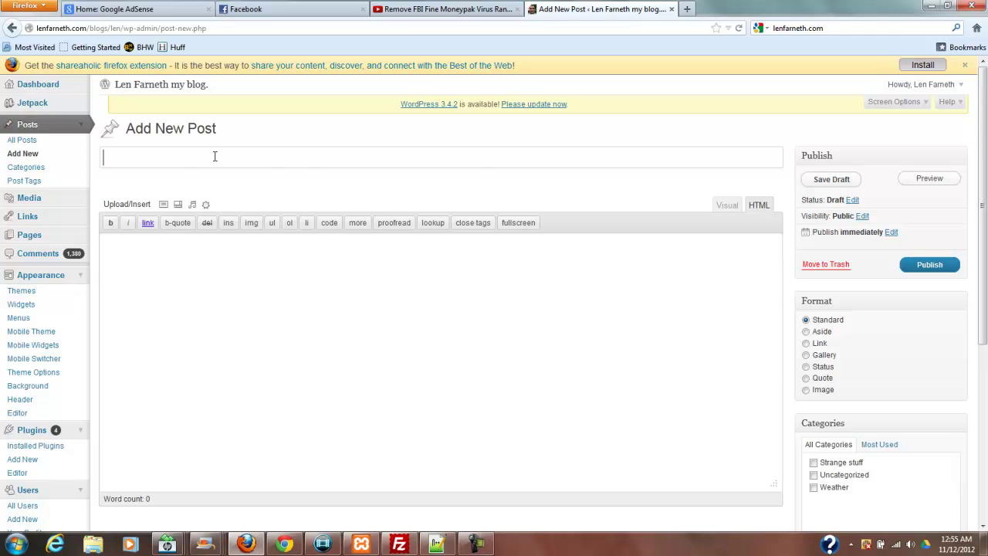
{"action": "key", "text": "ctrl+v"}
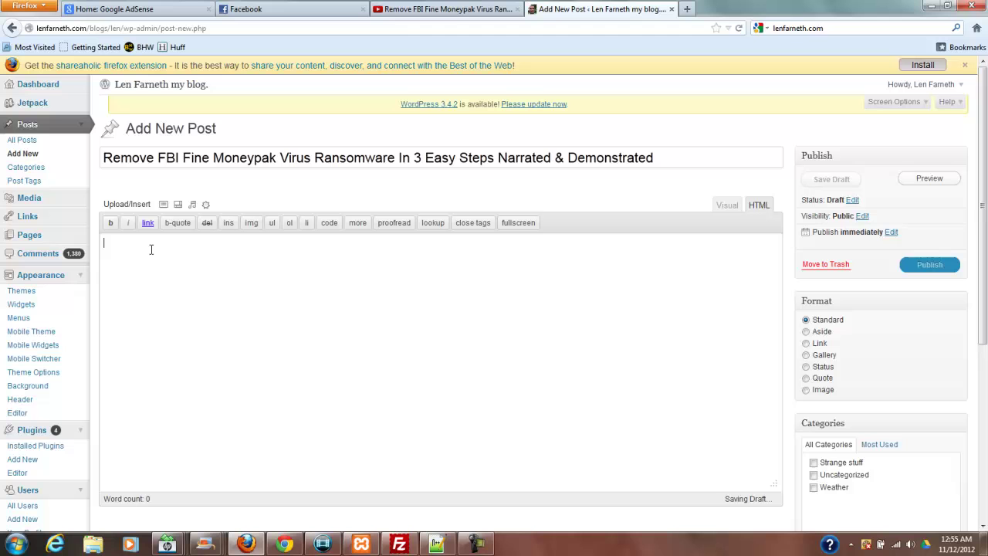
{"action": "key", "text": "ctrl+v"}
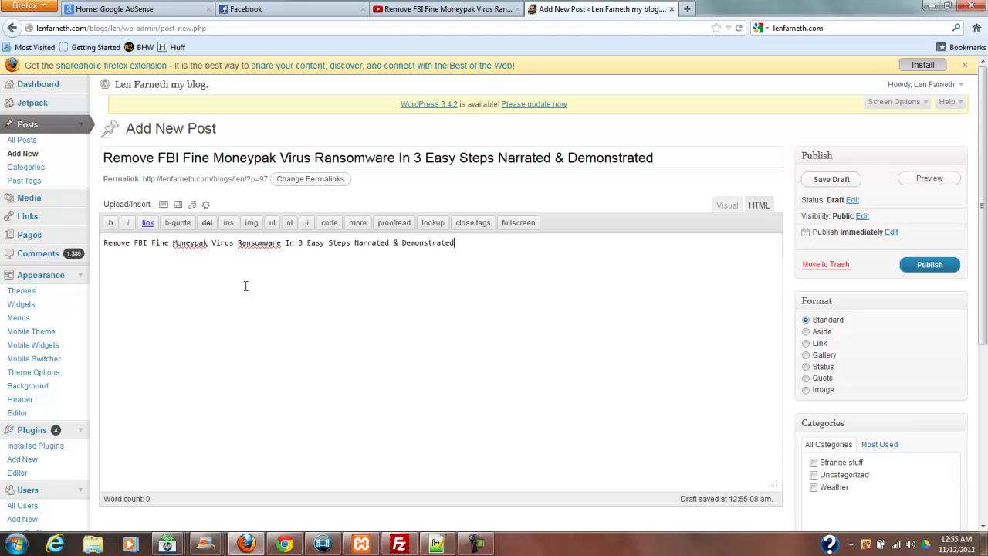
{"action": "key", "text": "Return"}
{"action": "left_click", "coordinate": [727, 204]}
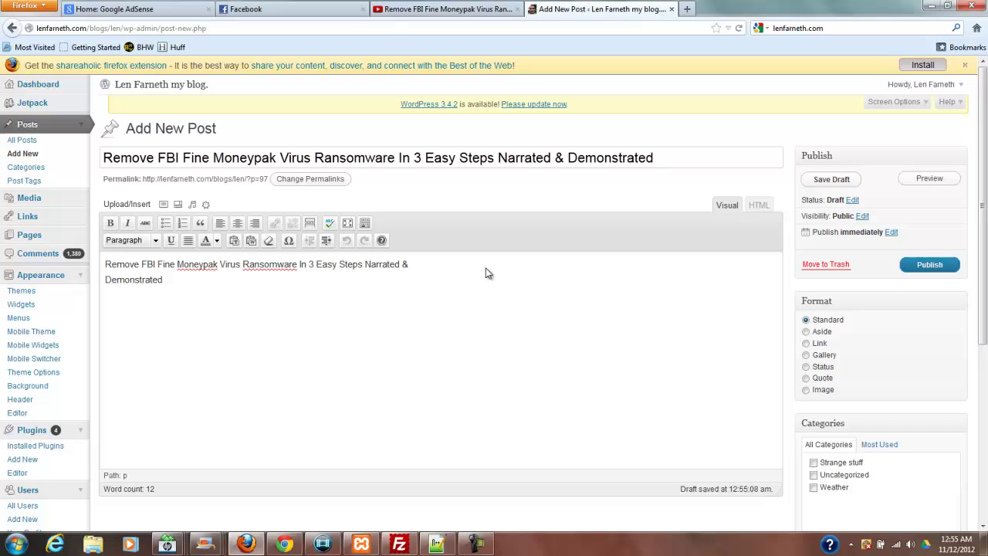
{"action": "left_click", "coordinate": [105, 280]}
{"action": "key", "text": "BackSpace"}
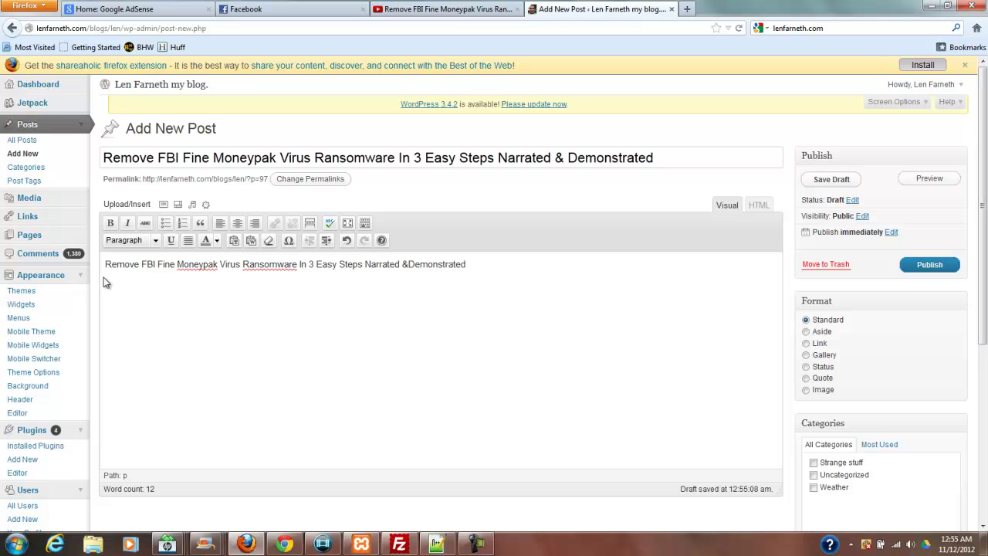
{"action": "key", "text": "shift+Return"}
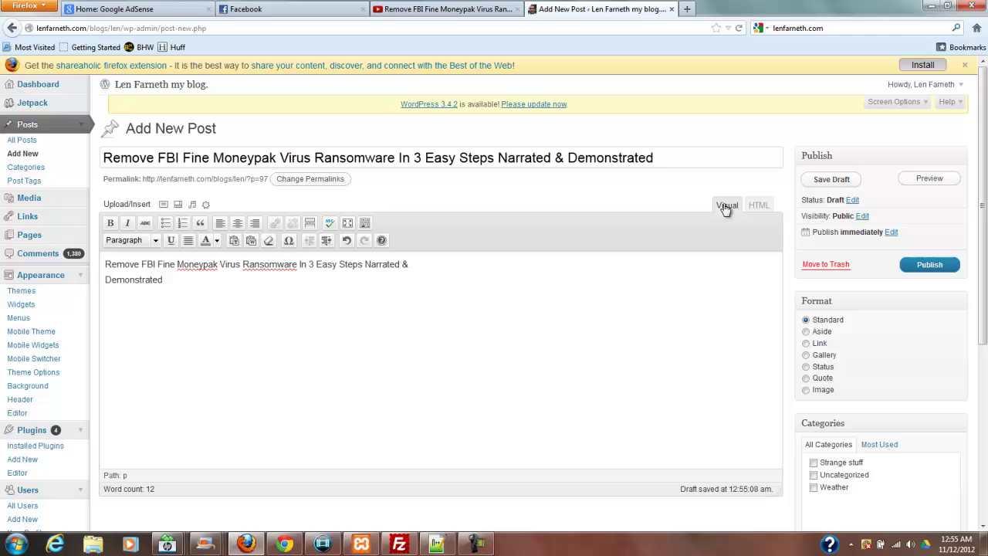
{"action": "left_click", "coordinate": [760, 205]}
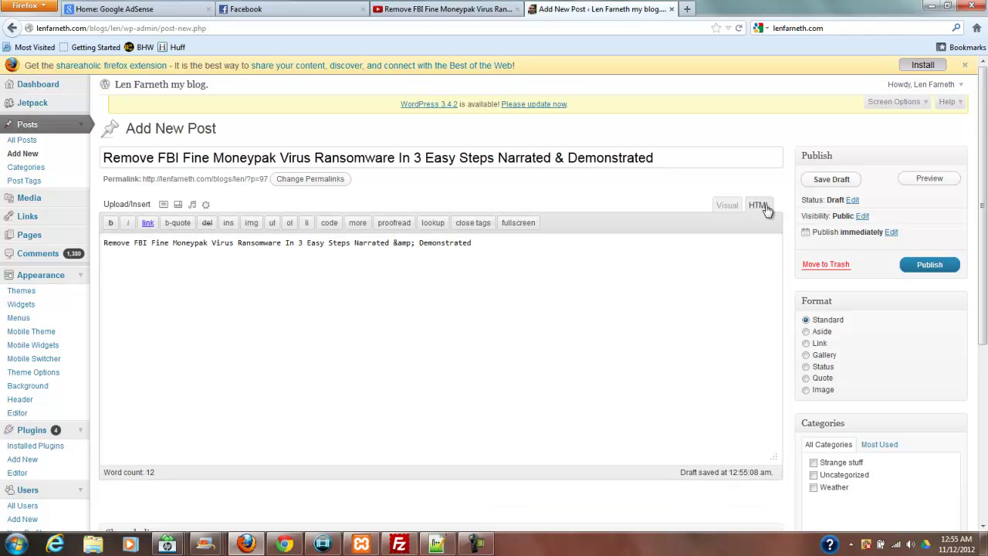
Start a new line below the post's body text and display the video's embed code on YouTube
{"action": "left_click", "coordinate": [500, 246]}
{"action": "key", "text": "Return"}
{"action": "left_click", "coordinate": [462, 10]}
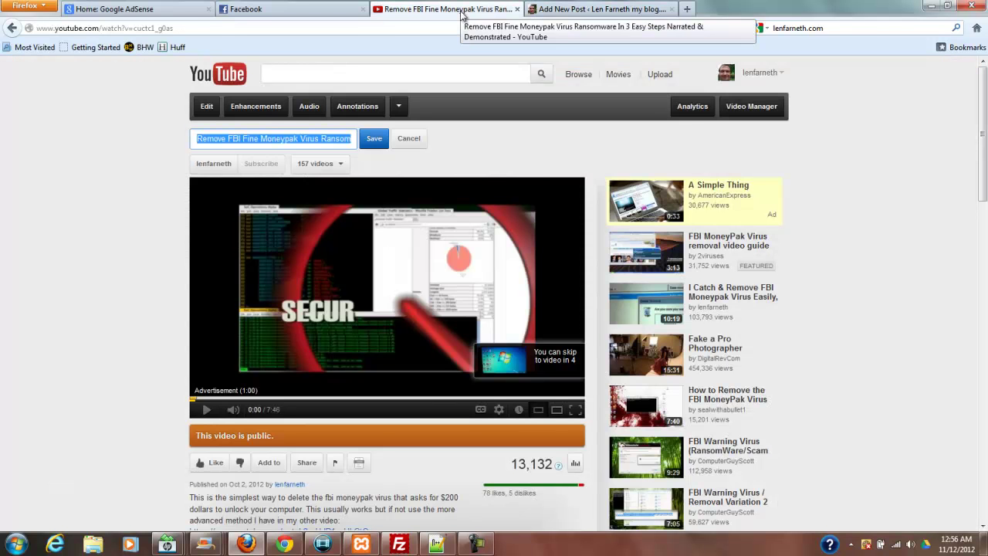
{"action": "left_click_drag", "start_coordinate": [985, 84], "coordinate": [985, 149]}
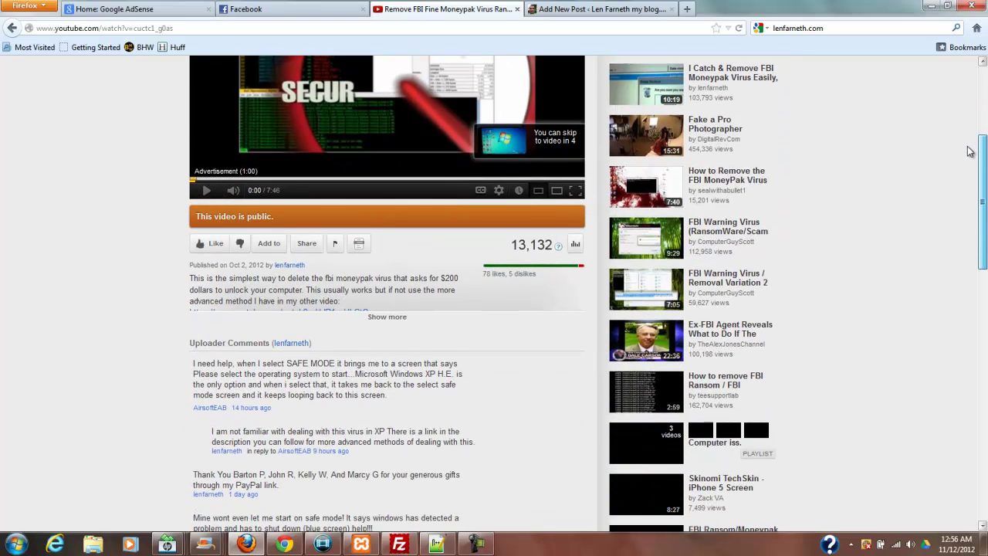
{"action": "left_click", "coordinate": [307, 244]}
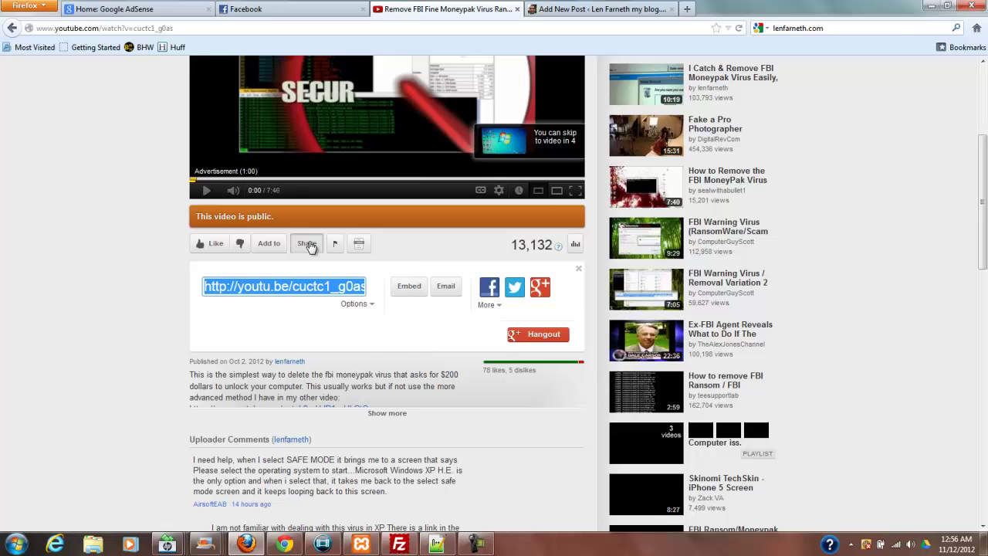
{"action": "left_click", "coordinate": [410, 287]}
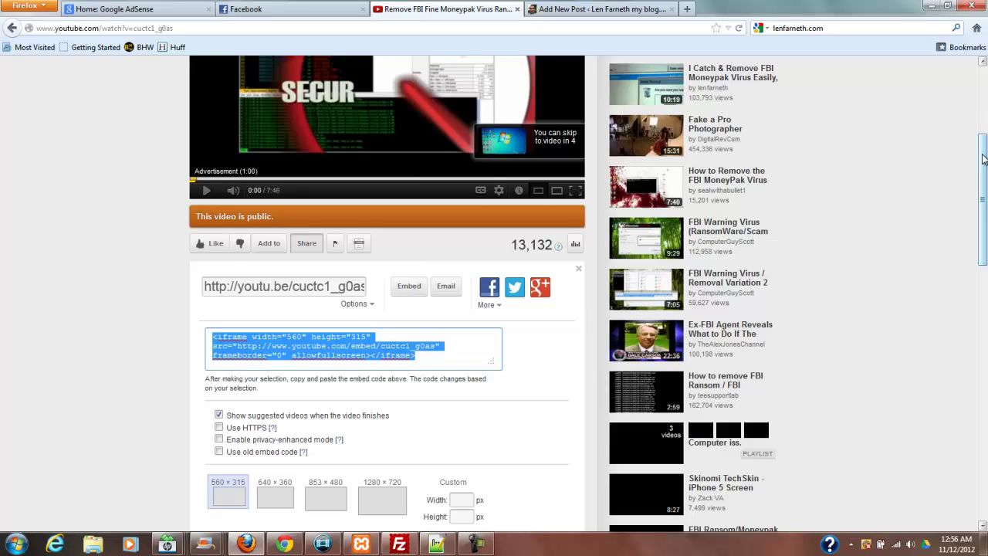
Set the embedded player size to 640 × 360 and copy the resulting iframe code
{"action": "scroll", "coordinate": [965, 223], "scroll_direction": "down", "scroll_amount": 5}
{"action": "scroll", "coordinate": [965, 223], "scroll_direction": "up", "scroll_amount": 2}
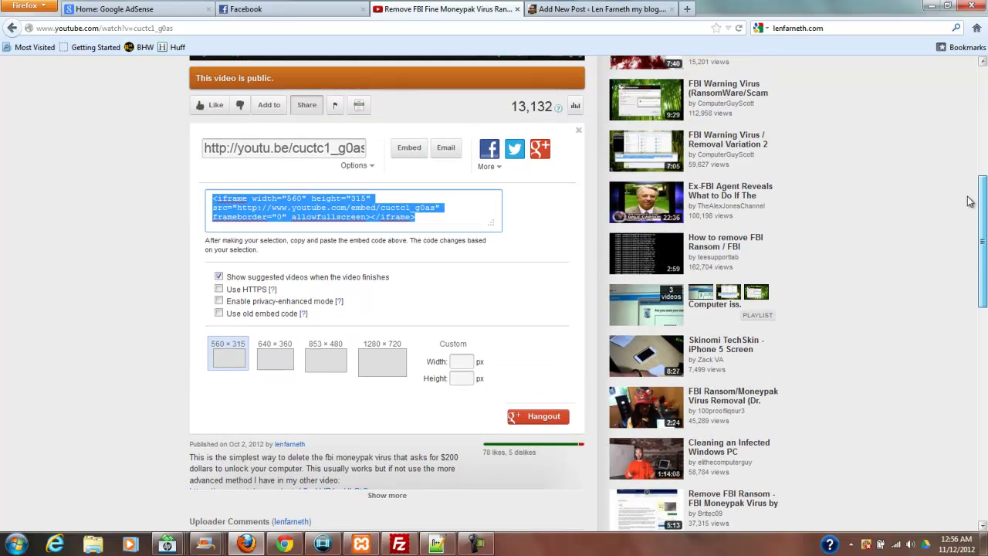
{"action": "left_click", "coordinate": [281, 361]}
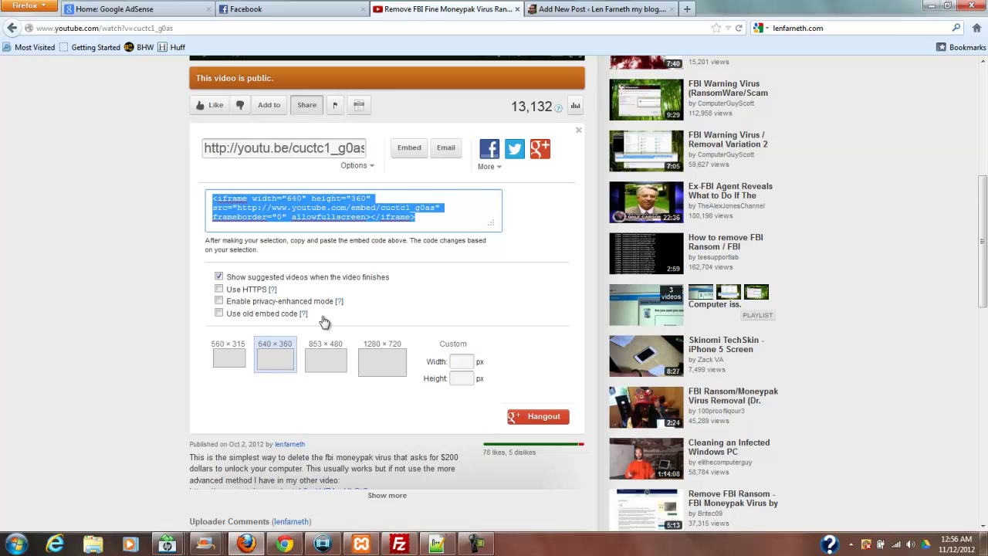
{"action": "left_click", "coordinate": [331, 360]}
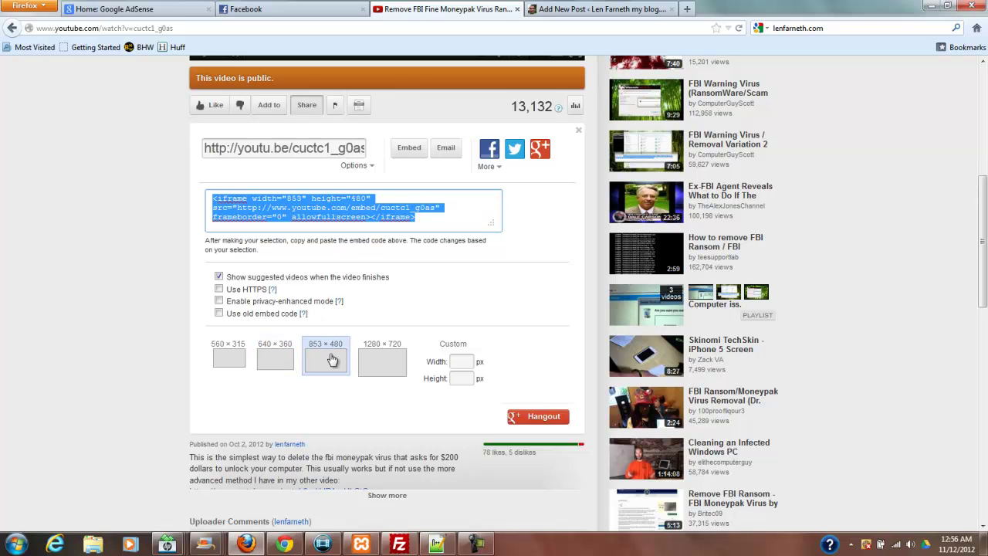
{"action": "left_click", "coordinate": [281, 358]}
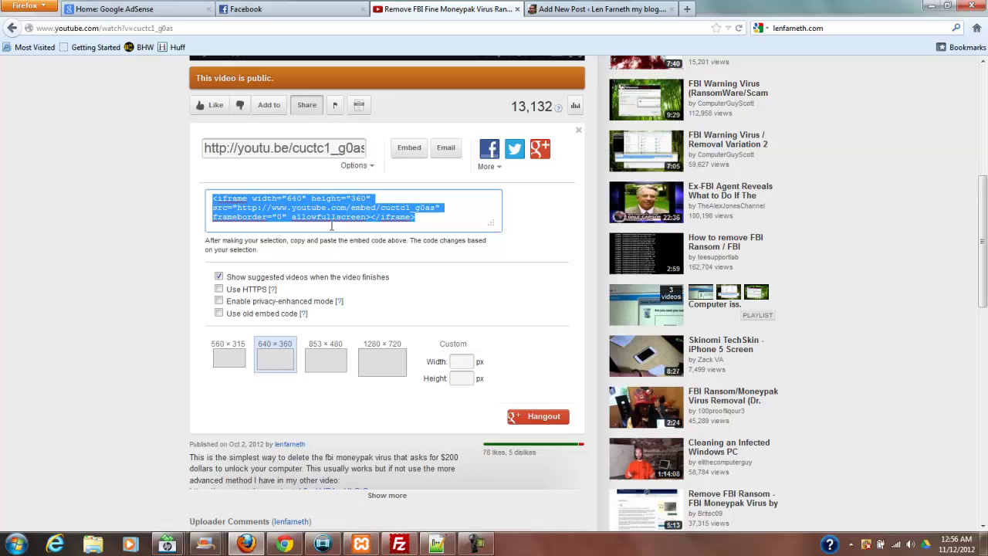
{"action": "right_click", "coordinate": [334, 213]}
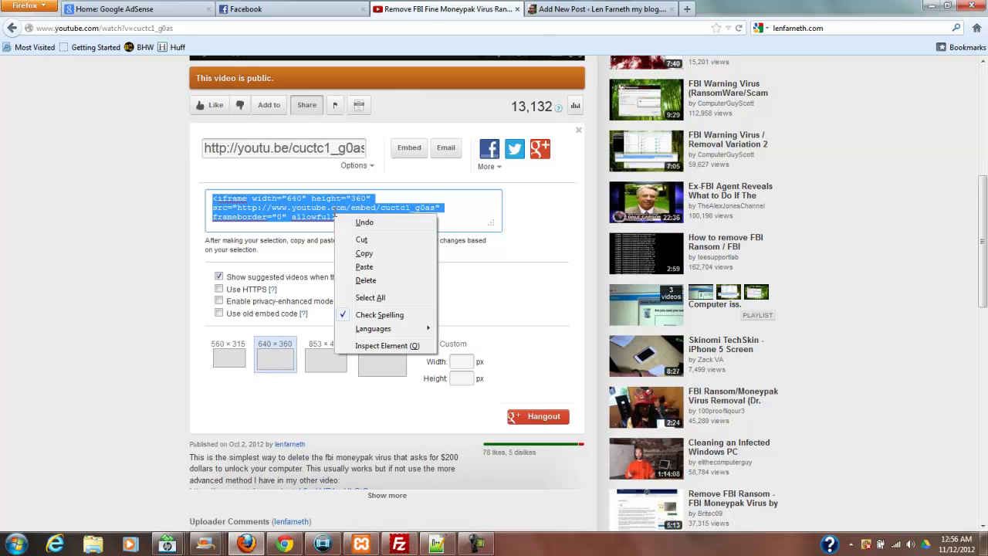
{"action": "left_click", "coordinate": [364, 254]}
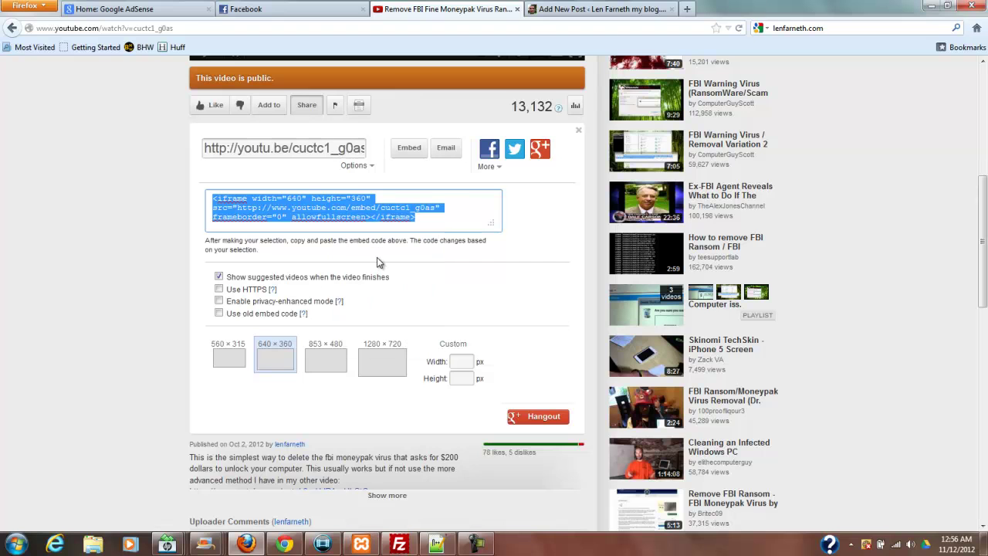
Paste the copied iframe code below the body text in the HTML version of the WordPress post
{"action": "left_click", "coordinate": [596, 9]}
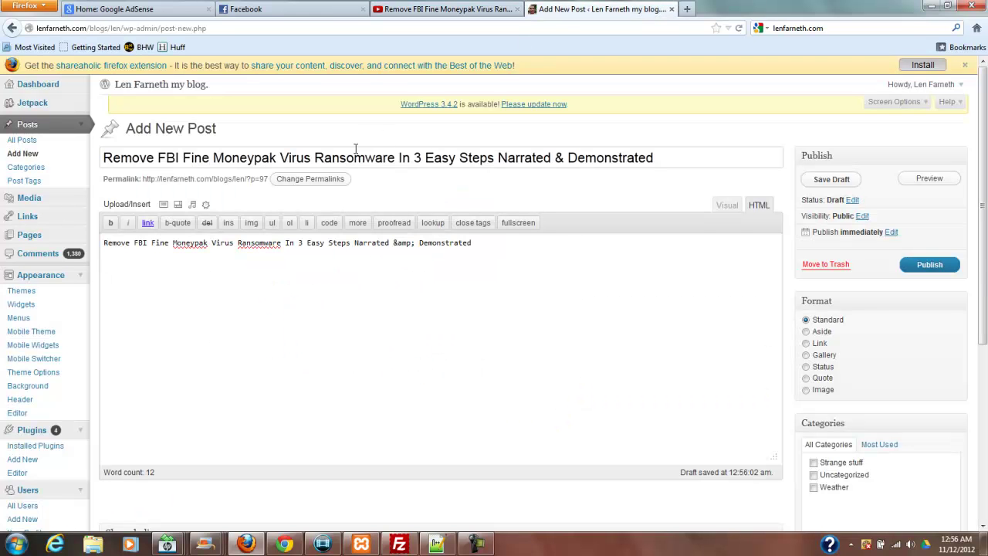
{"action": "left_click", "coordinate": [138, 294]}
{"action": "key", "text": "ctrl+v"}
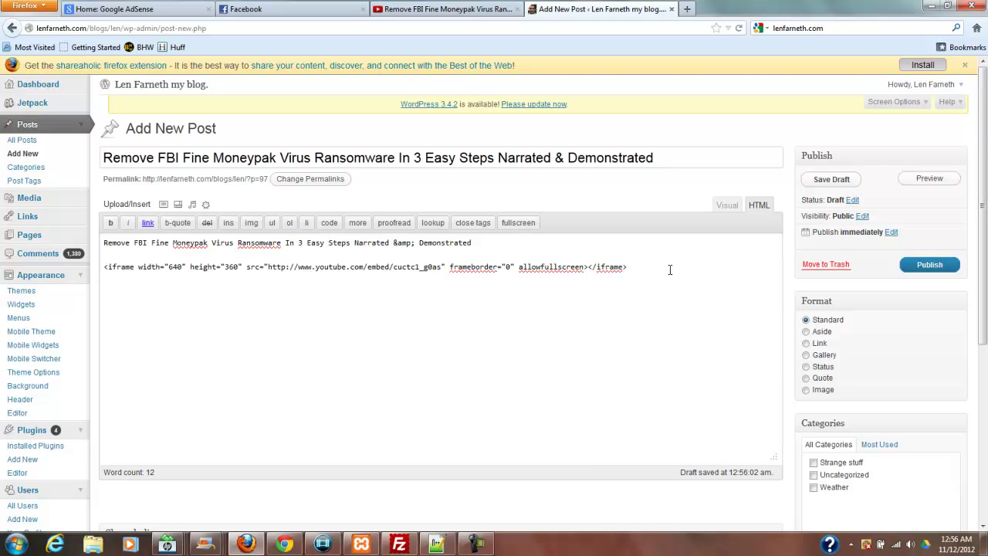
Preview the post and briefly play the embedded video to check that it works
{"action": "left_click", "coordinate": [931, 180]}
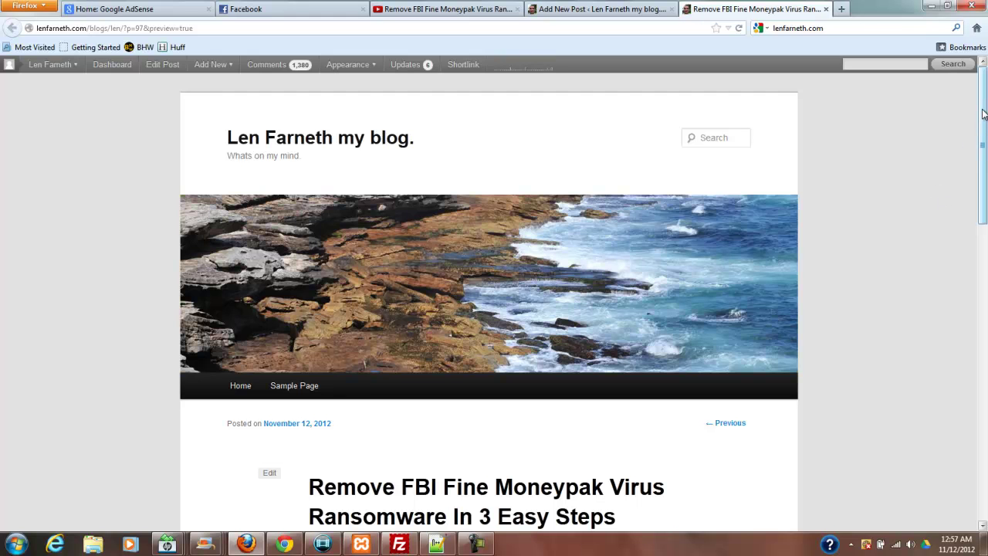
{"action": "left_click_drag", "start_coordinate": [982, 114], "coordinate": [863, 230]}
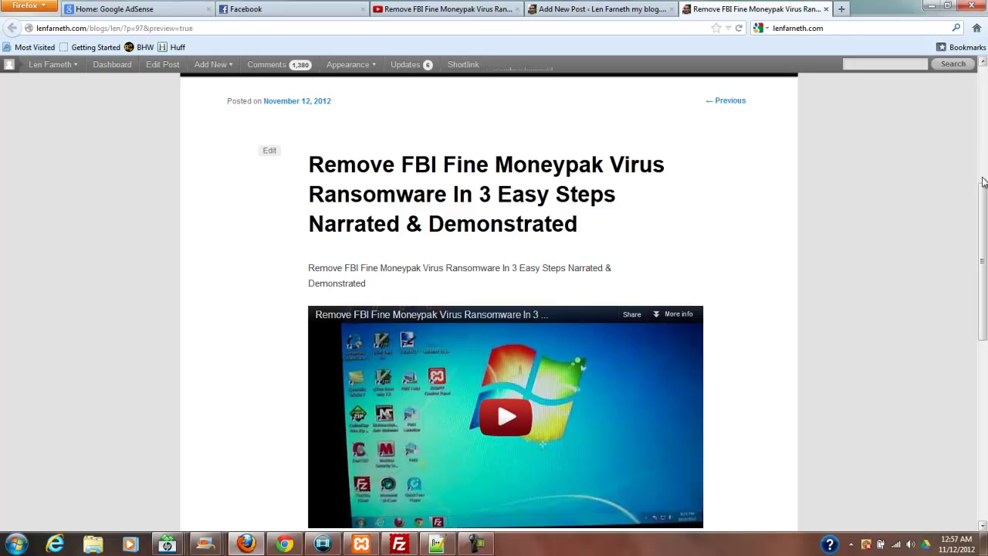
{"action": "left_click_drag", "start_coordinate": [984, 202], "coordinate": [984, 264]}
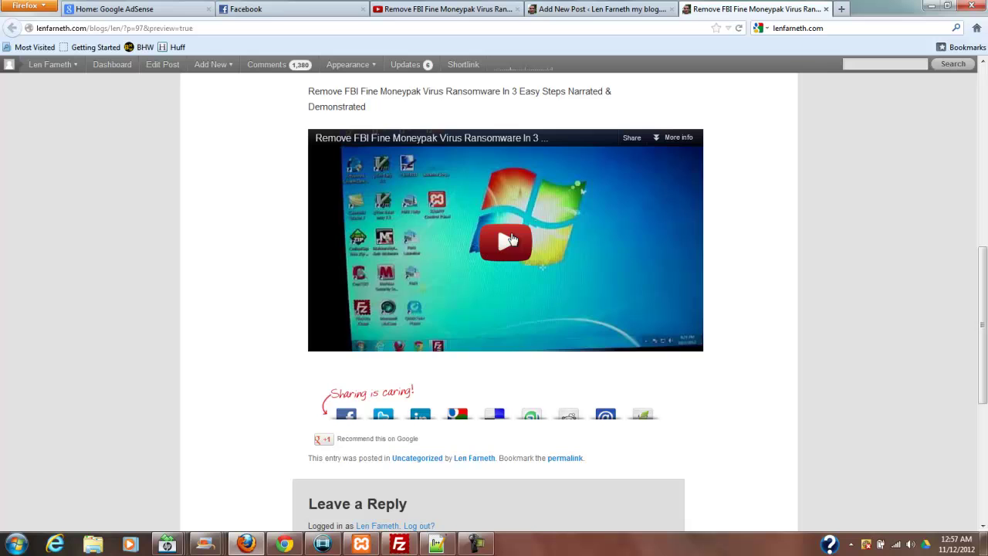
{"action": "left_click", "coordinate": [506, 245]}
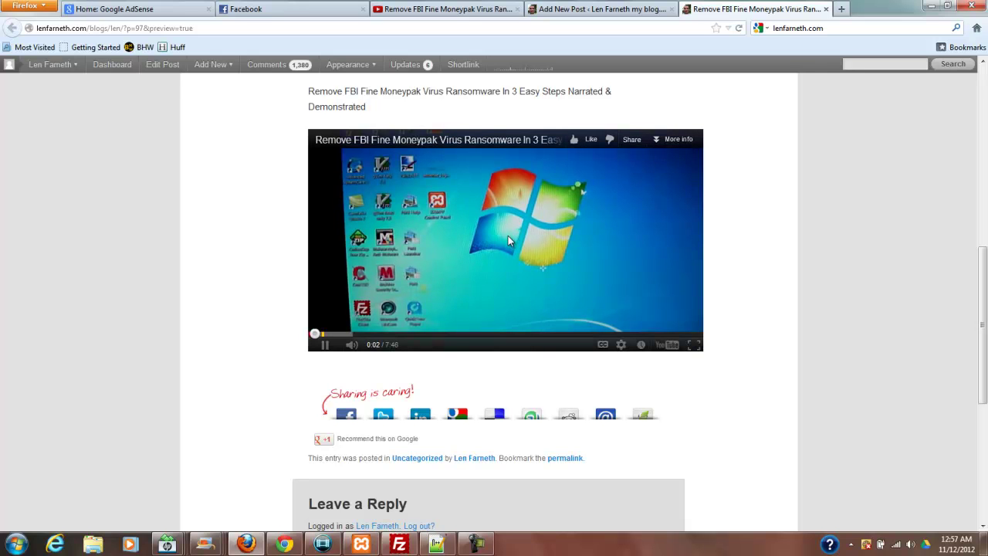
{"action": "left_click", "coordinate": [508, 235]}
{"action": "left_click_drag", "start_coordinate": [982, 305], "coordinate": [983, 132]}
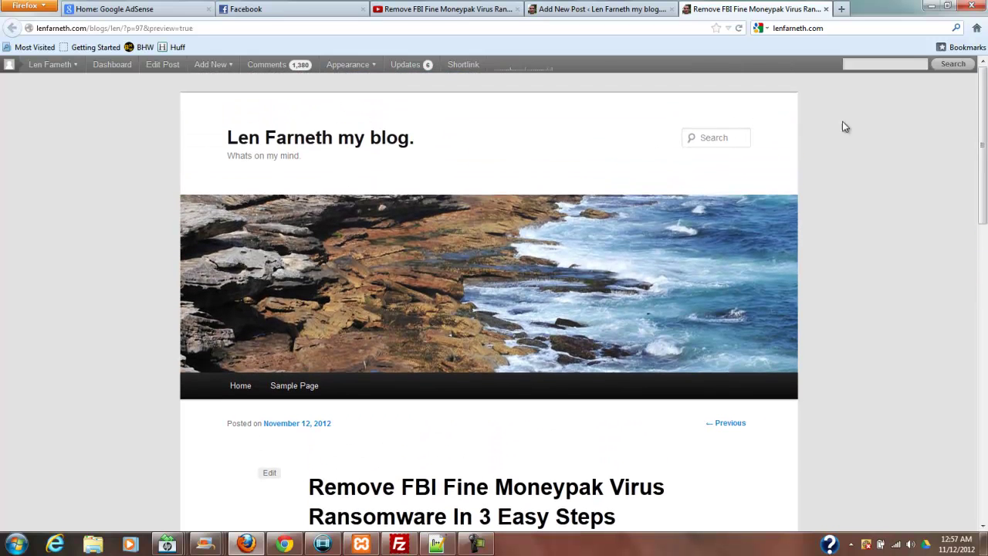
Go back to YouTube and return from the video's page to the list of uploads
{"action": "left_click", "coordinate": [461, 10]}
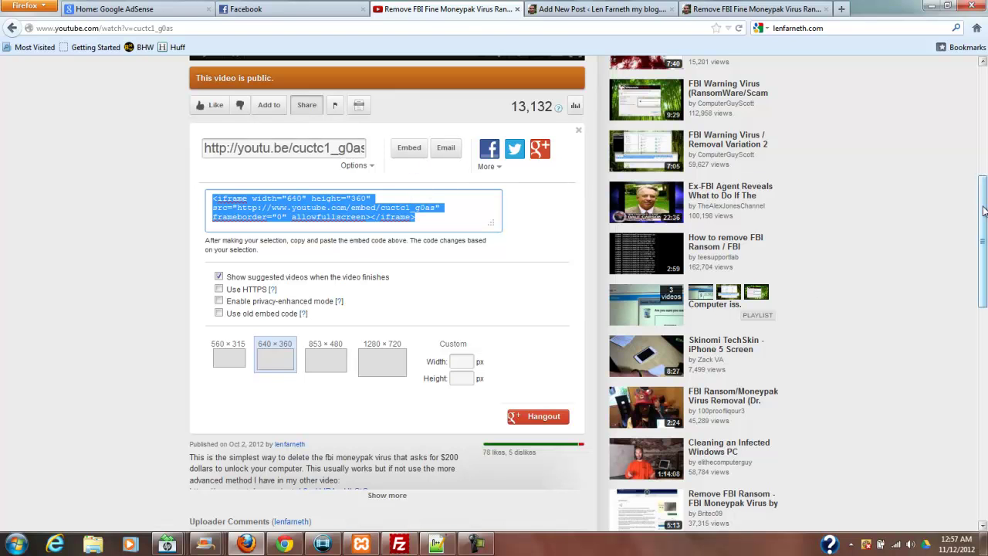
{"action": "left_click_drag", "start_coordinate": [984, 211], "coordinate": [955, 298]}
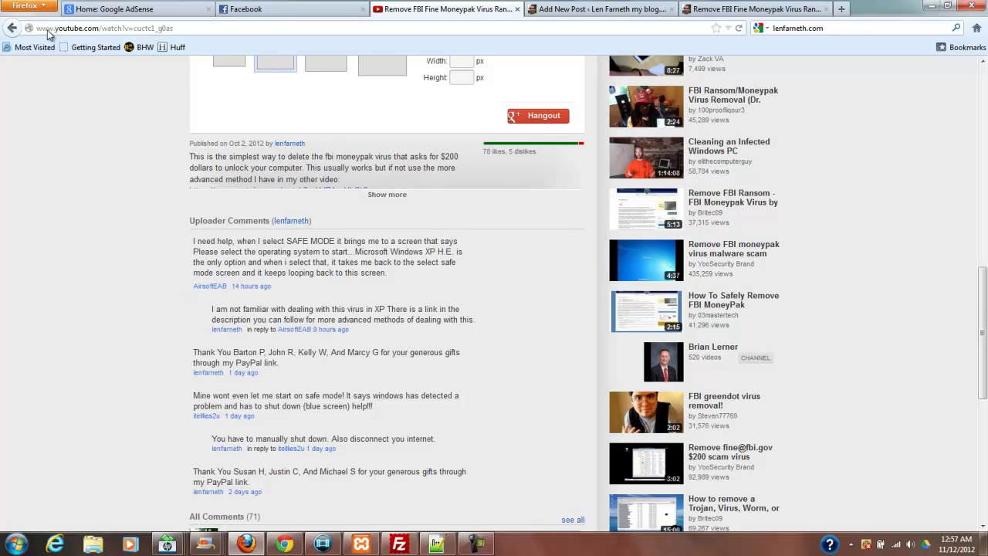
{"action": "left_click_drag", "start_coordinate": [981, 287], "coordinate": [972, 130]}
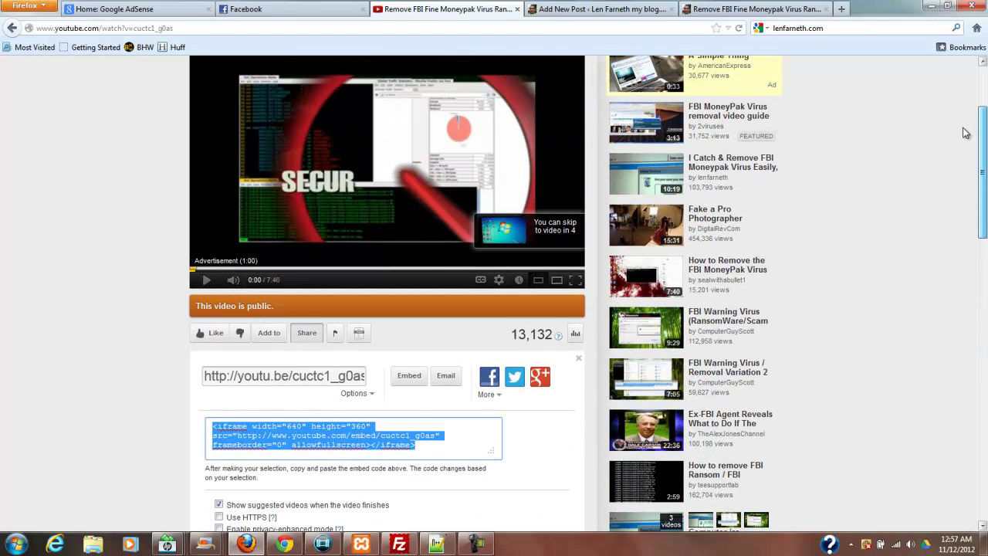
{"action": "left_click", "coordinate": [14, 29]}
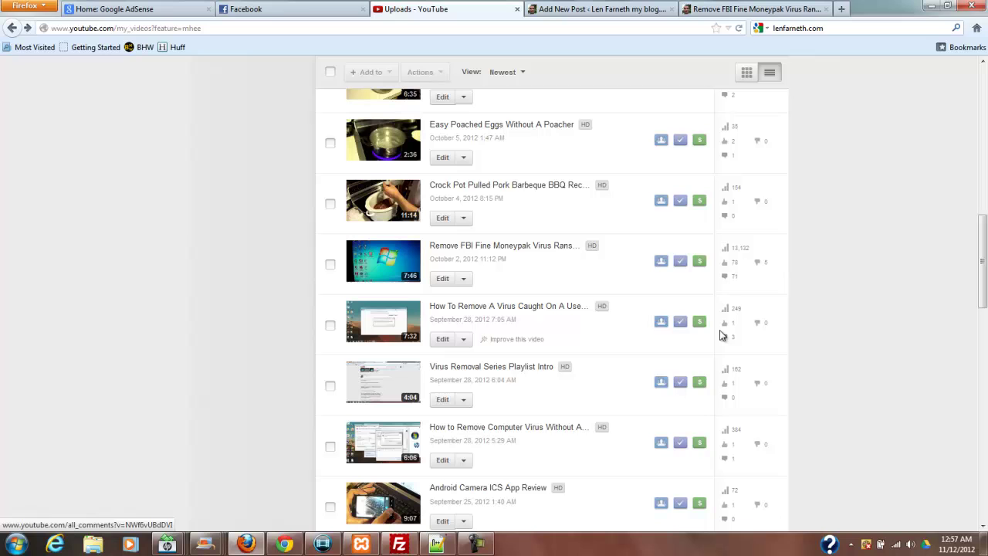
Open the "Remove FBI Fine Moneypak Virus" video for editing and enlarge its description box to show the text above the keyword list
{"action": "left_click", "coordinate": [443, 281]}
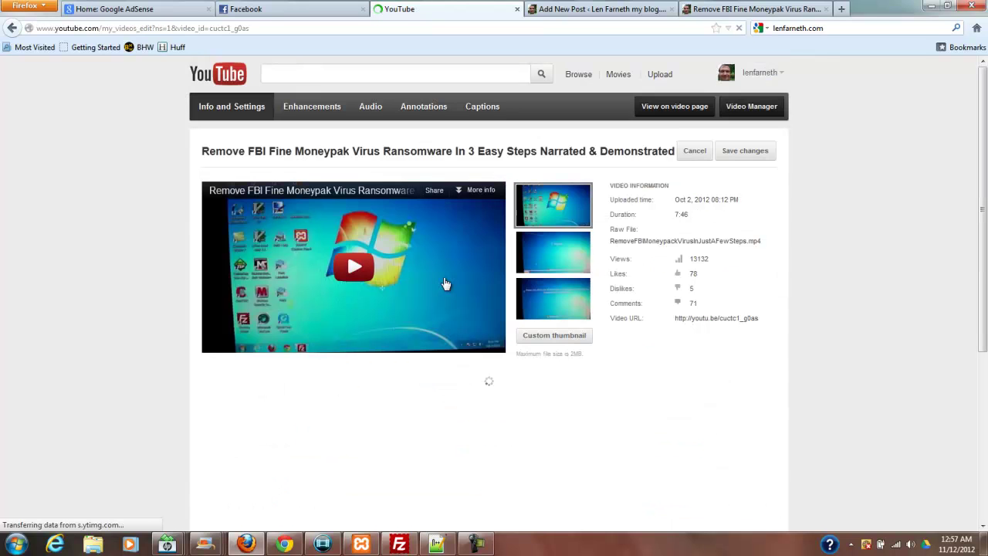
{"action": "left_click_drag", "start_coordinate": [978, 128], "coordinate": [957, 226]}
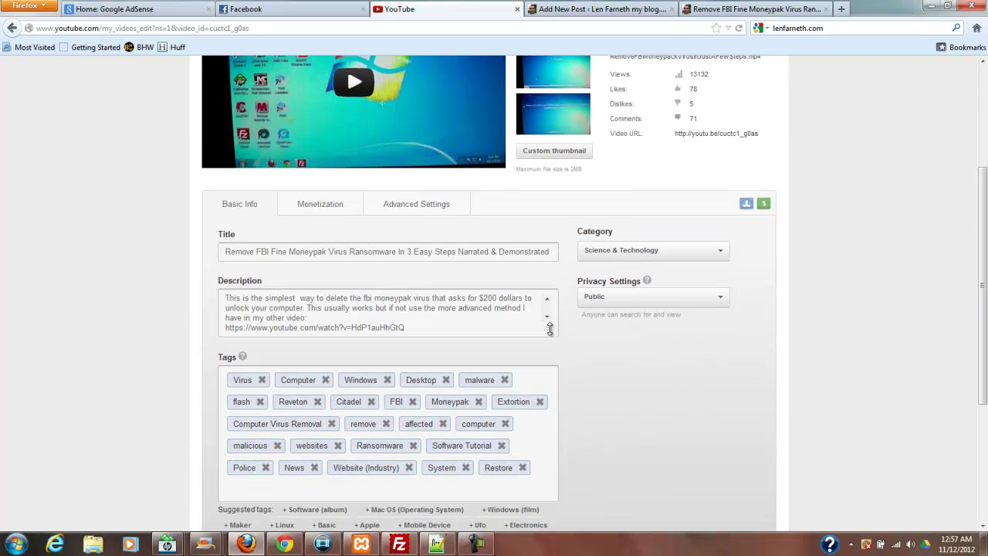
{"action": "left_click_drag", "start_coordinate": [547, 328], "coordinate": [570, 535]}
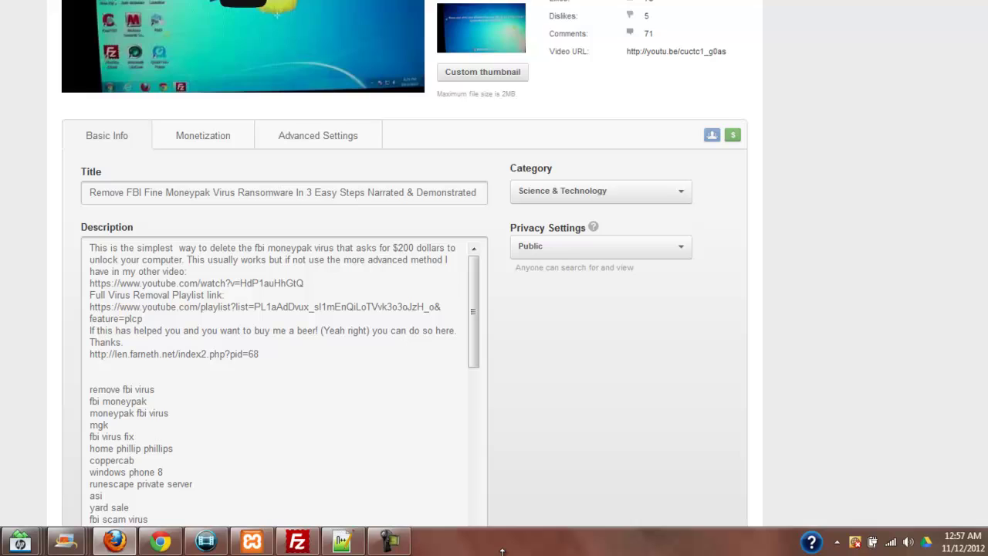
{"action": "left_click_drag", "start_coordinate": [482, 529], "coordinate": [463, 375]}
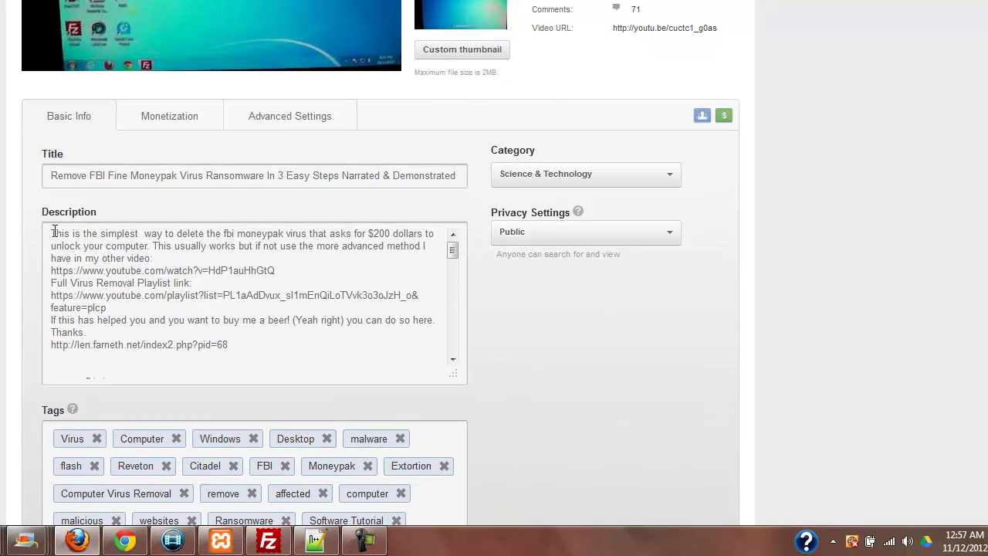
Copy the video description from "This is the simplest way" through the last link, leaving out the keyword list
{"action": "left_click_drag", "start_coordinate": [53, 231], "coordinate": [277, 344]}
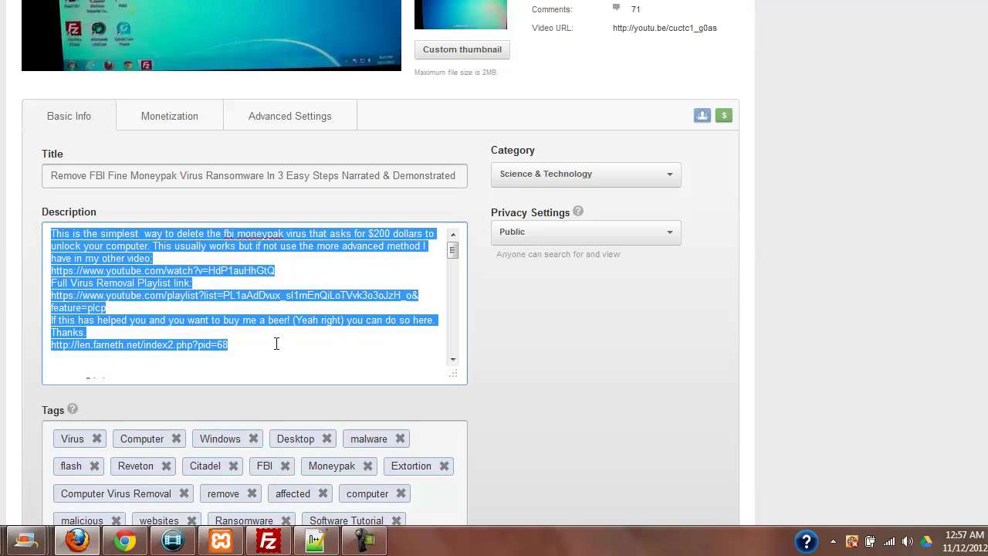
{"action": "right_click", "coordinate": [137, 270]}
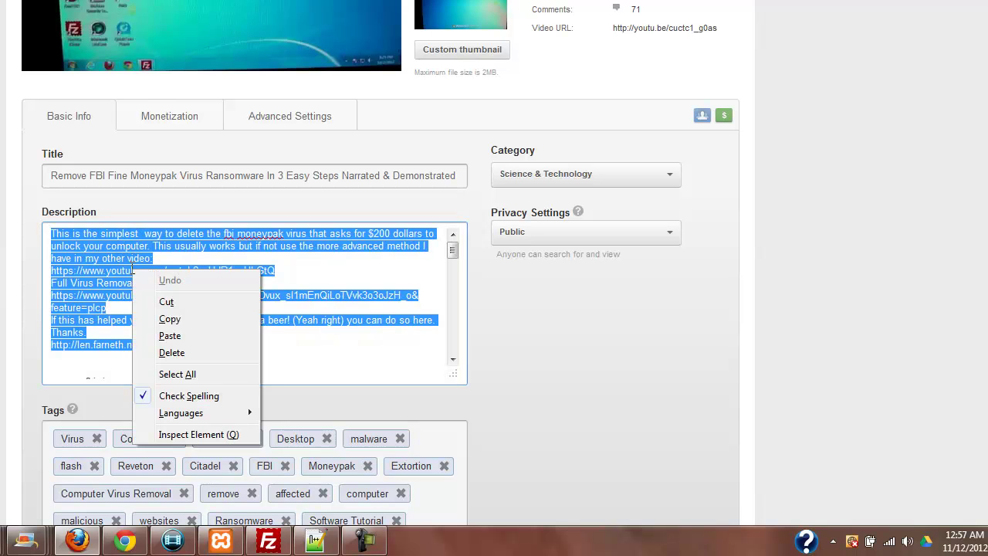
{"action": "left_click", "coordinate": [170, 319]}
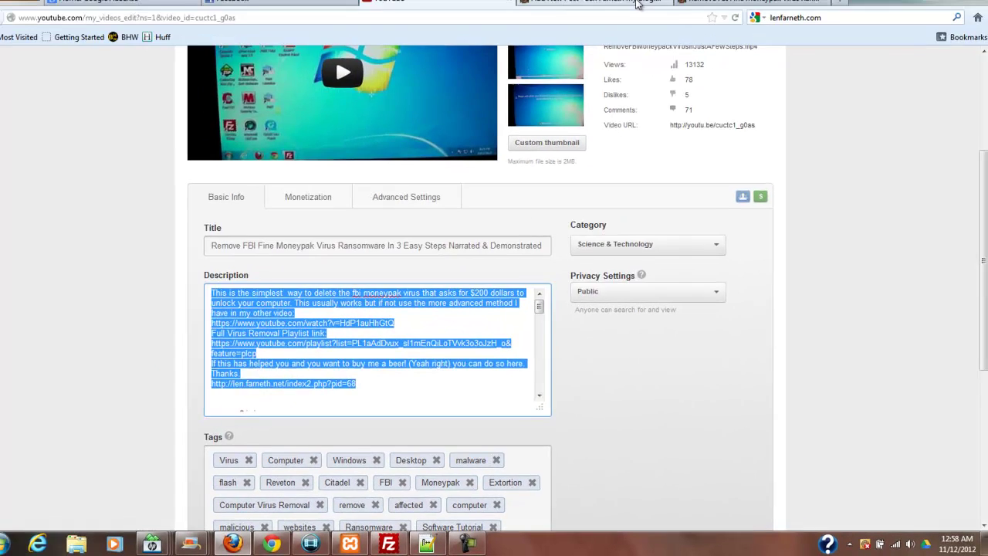
Paste the copied description on a new line below the embedded video in the visual version of the WordPress post
{"action": "key", "text": "ctrl+Tab"}
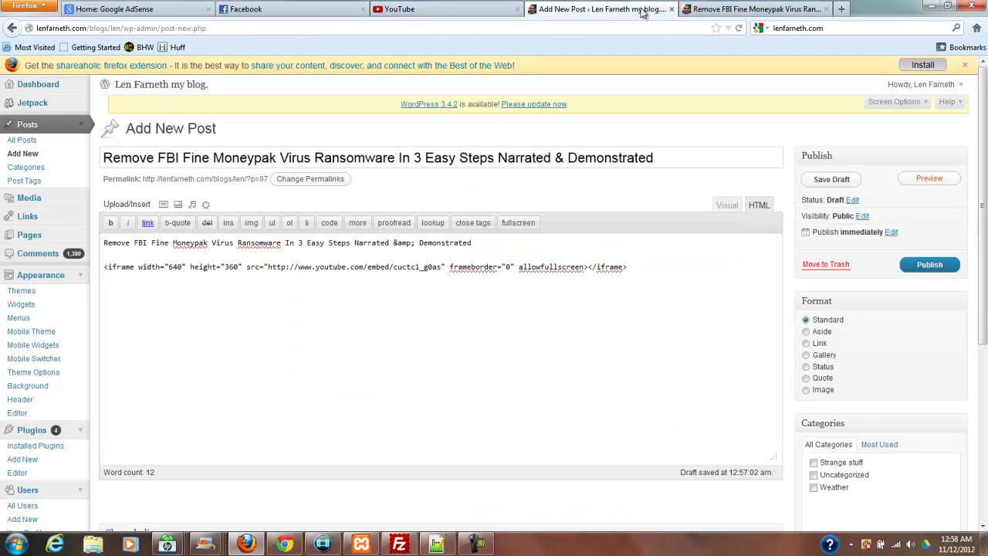
{"action": "left_click", "coordinate": [728, 206]}
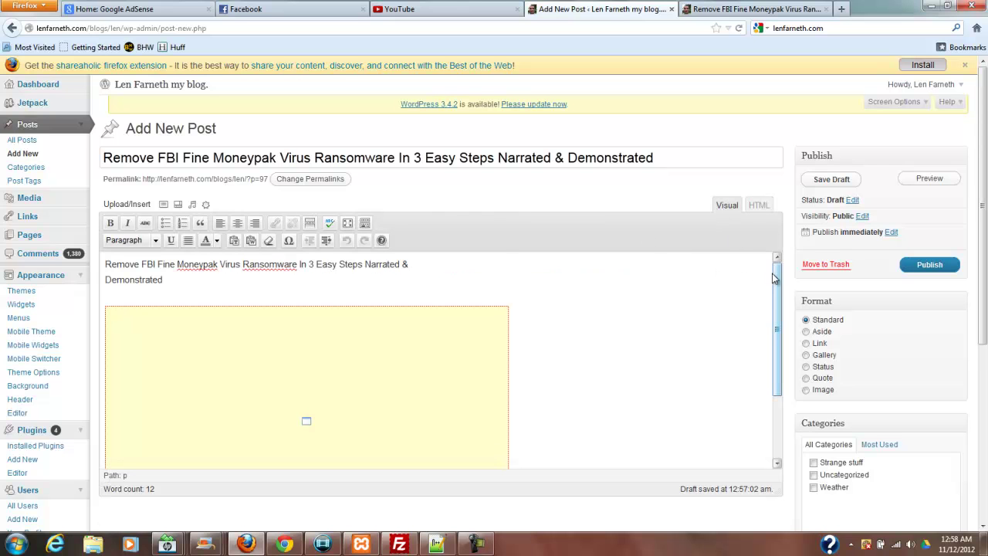
{"action": "left_click_drag", "start_coordinate": [774, 272], "coordinate": [776, 351]}
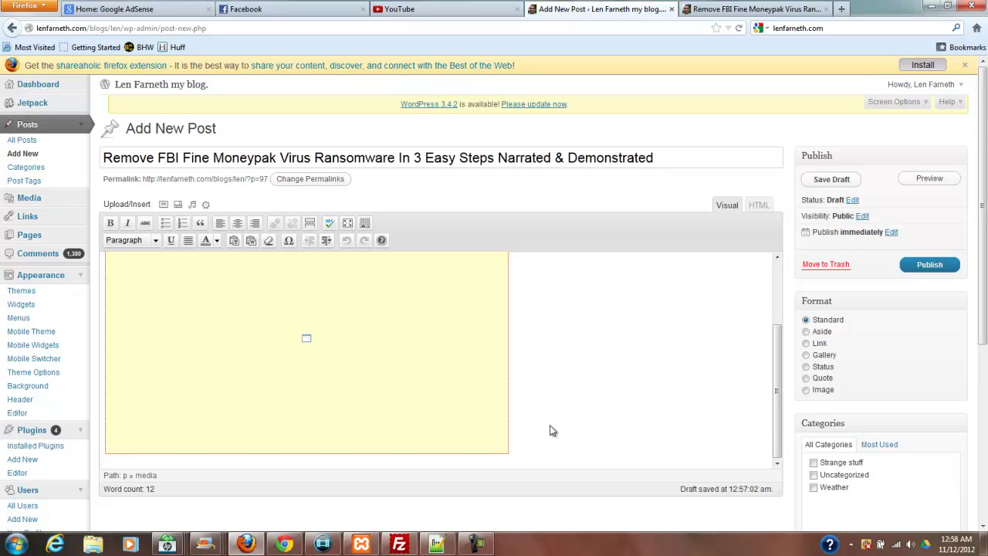
{"action": "key", "text": "Return"}
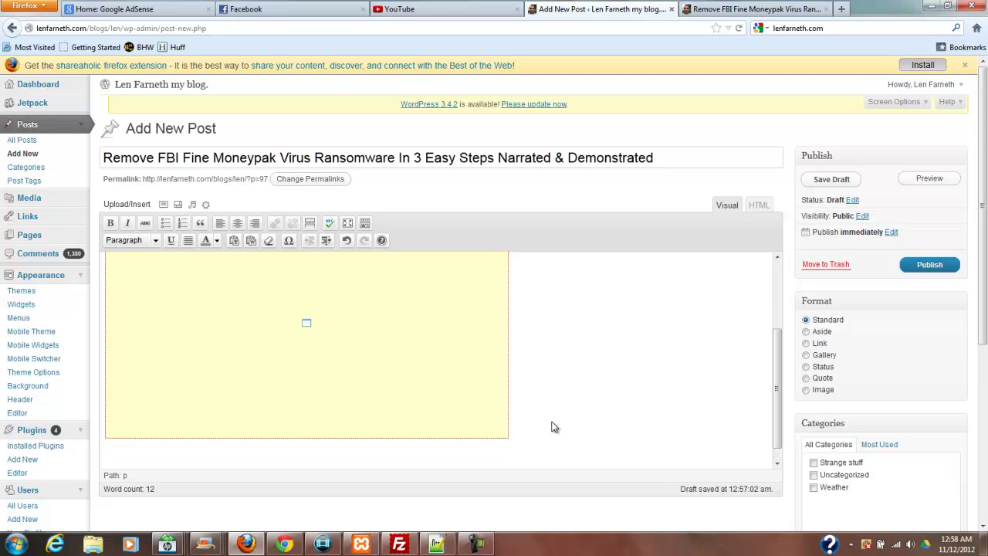
{"action": "key", "text": "ctrl+v"}
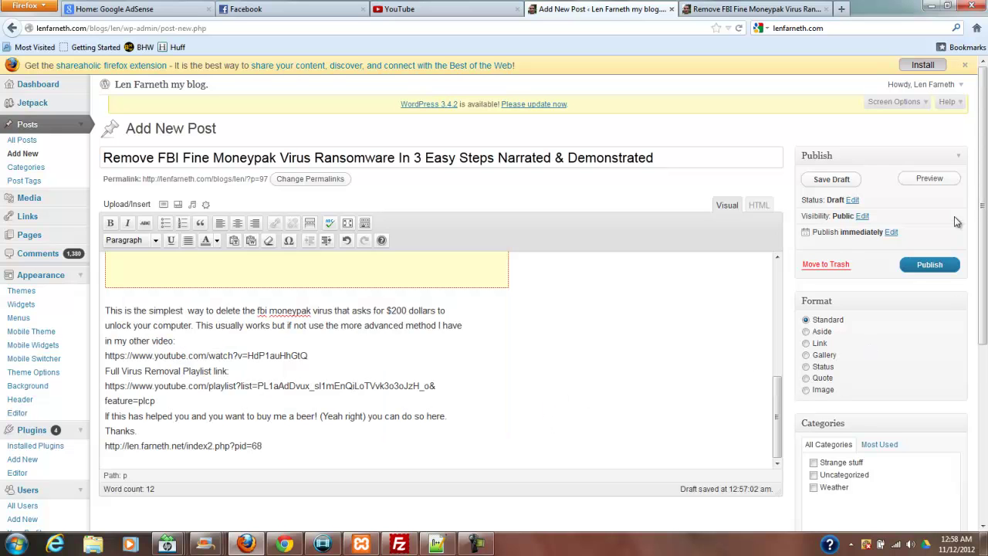
Preview the updated post and review the title, embedded video and description text below it
{"action": "left_click", "coordinate": [930, 179]}
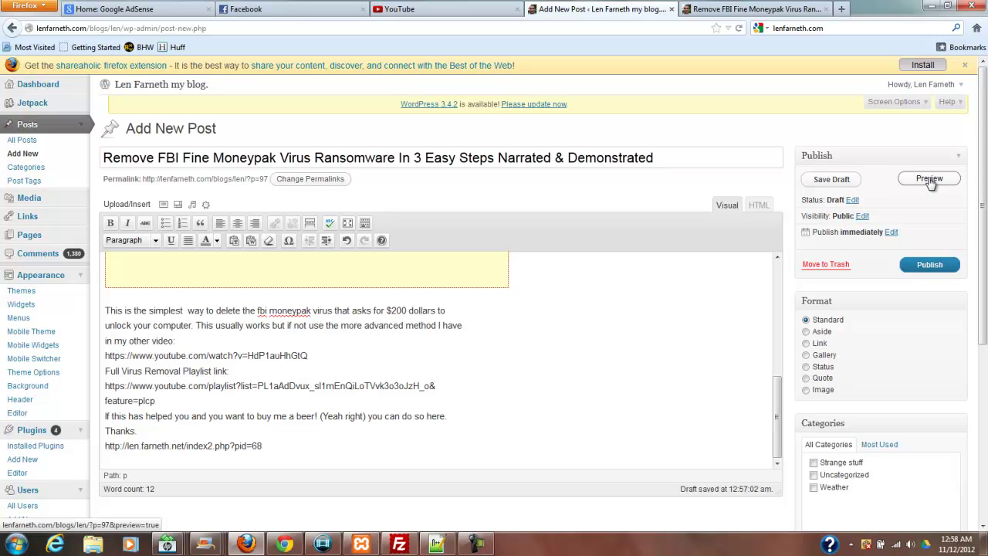
{"action": "left_click", "coordinate": [779, 9]}
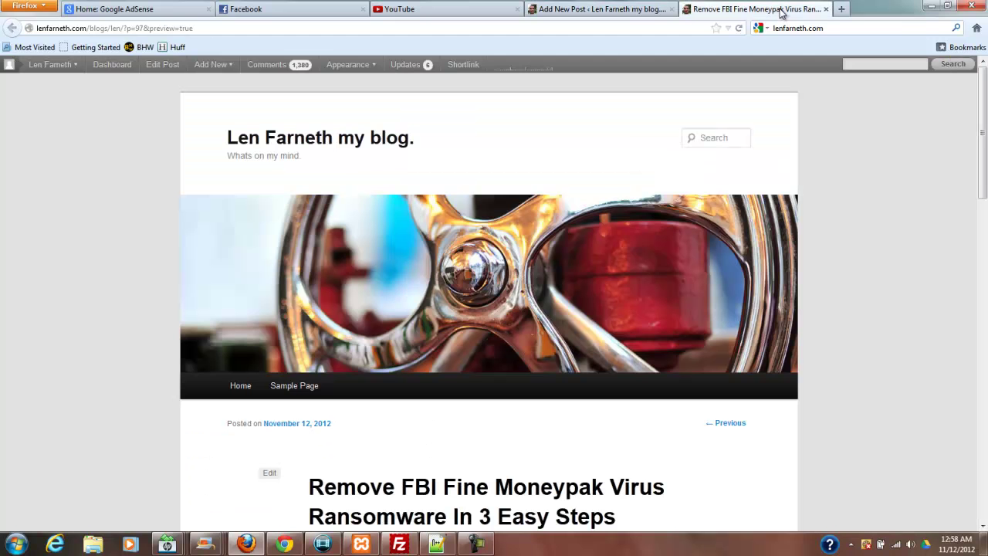
{"action": "left_click", "coordinate": [826, 10]}
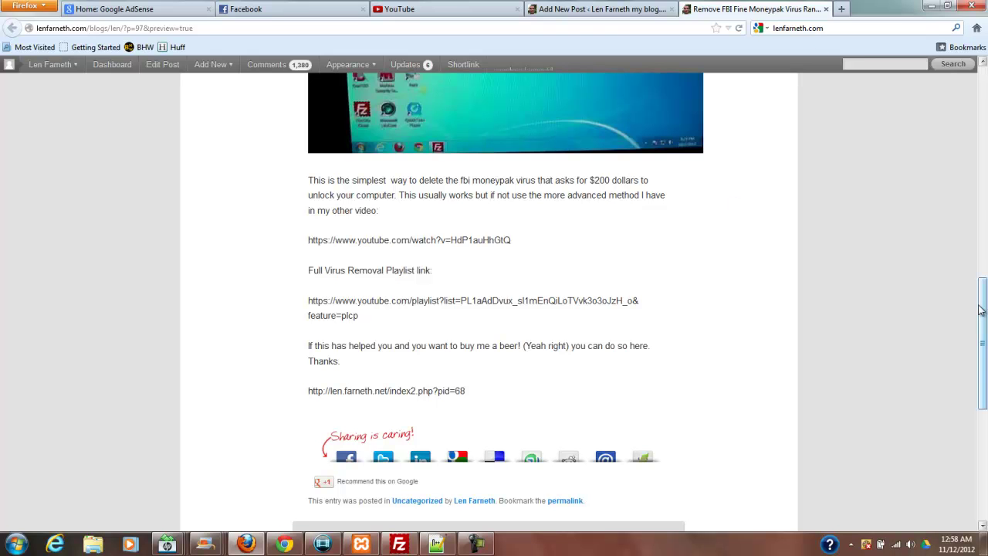
{"action": "left_click_drag", "start_coordinate": [981, 311], "coordinate": [984, 73]}
{"action": "scroll", "coordinate": [984, 74], "scroll_direction": "down", "scroll_amount": 8}
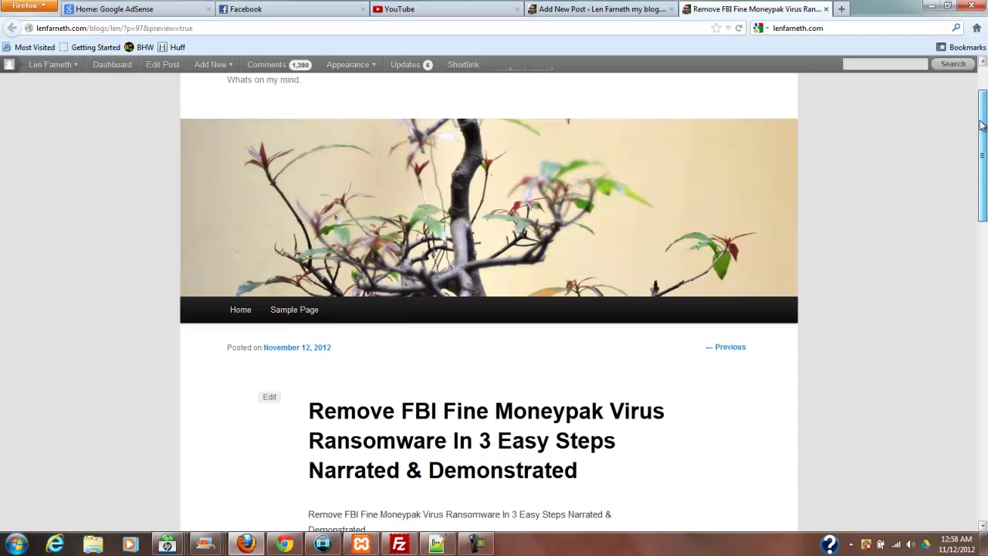
{"action": "scroll", "coordinate": [970, 209], "scroll_direction": "down", "scroll_amount": 4}
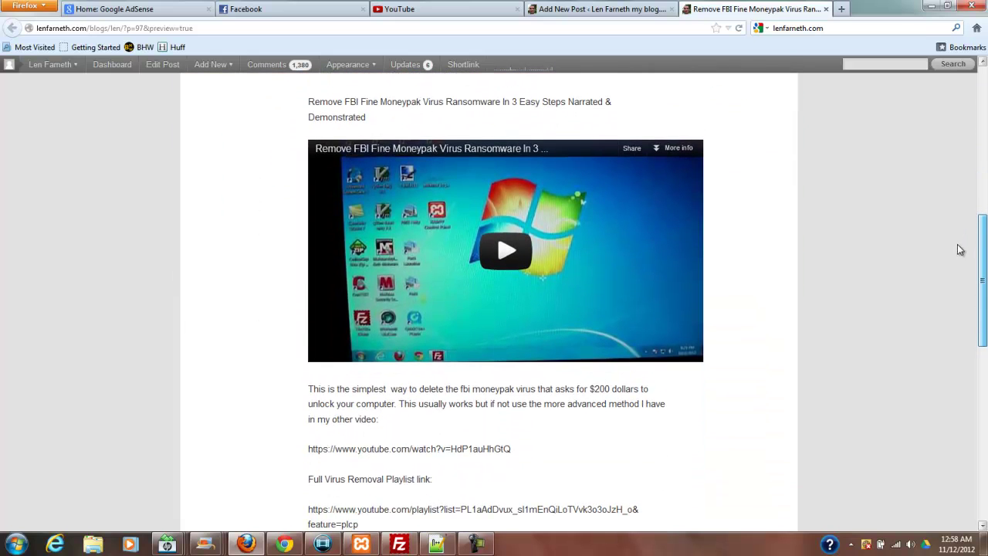
{"action": "scroll", "coordinate": [961, 246], "scroll_direction": "up", "scroll_amount": 10}
{"action": "scroll", "coordinate": [964, 101], "scroll_direction": "up", "scroll_amount": 1}
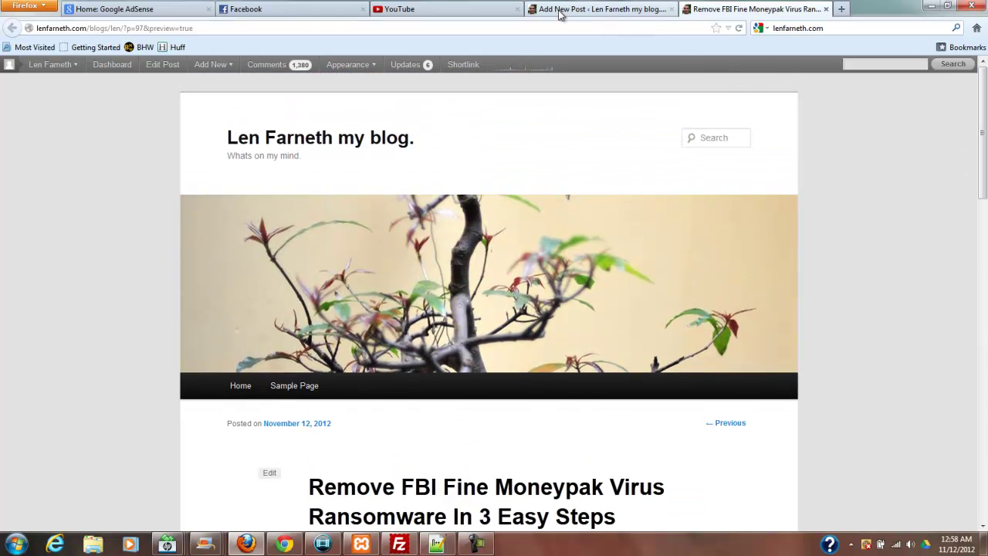
Look over the video's information and settings page on YouTube, then return to the blog post preview
{"action": "left_click", "coordinate": [485, 12]}
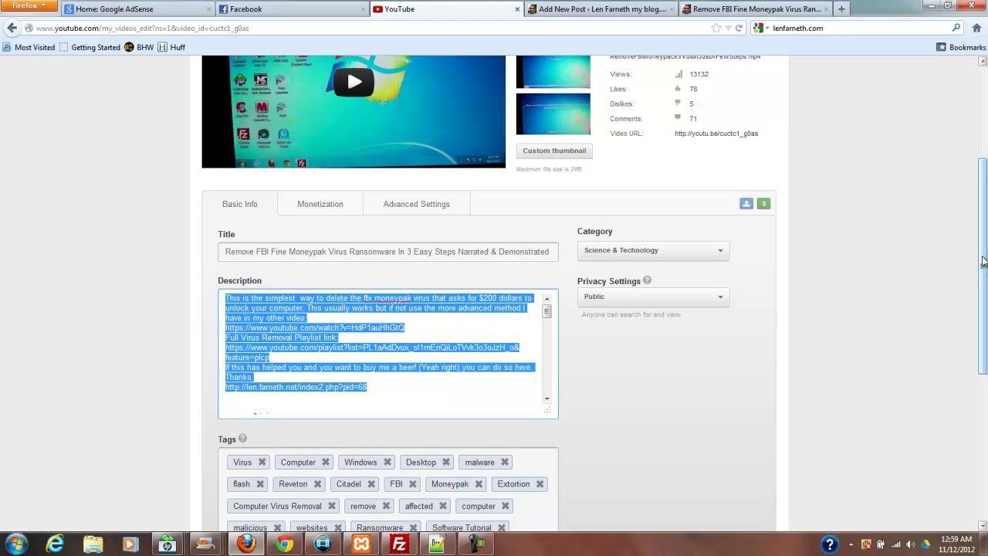
{"action": "left_click_drag", "start_coordinate": [982, 262], "coordinate": [979, 171]}
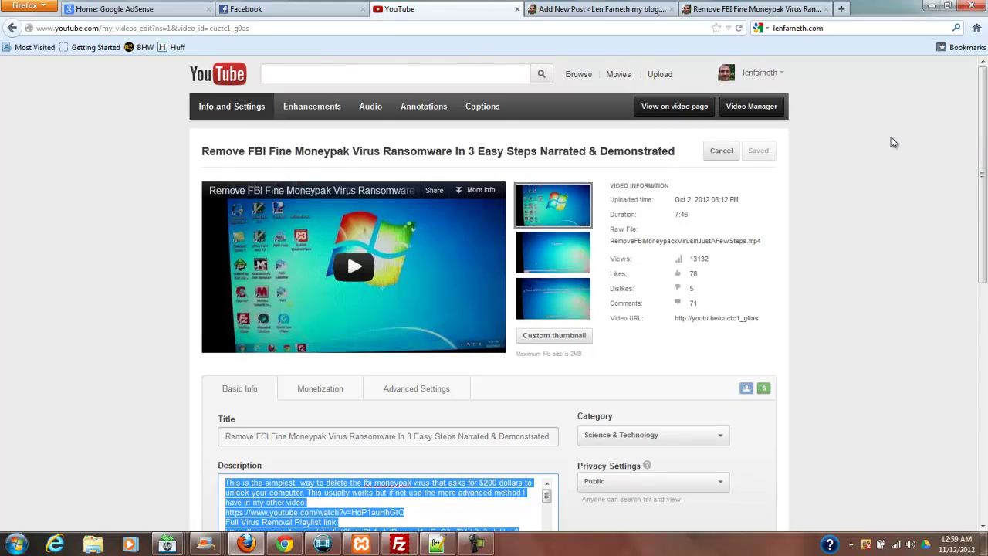
{"action": "left_click", "coordinate": [718, 10]}
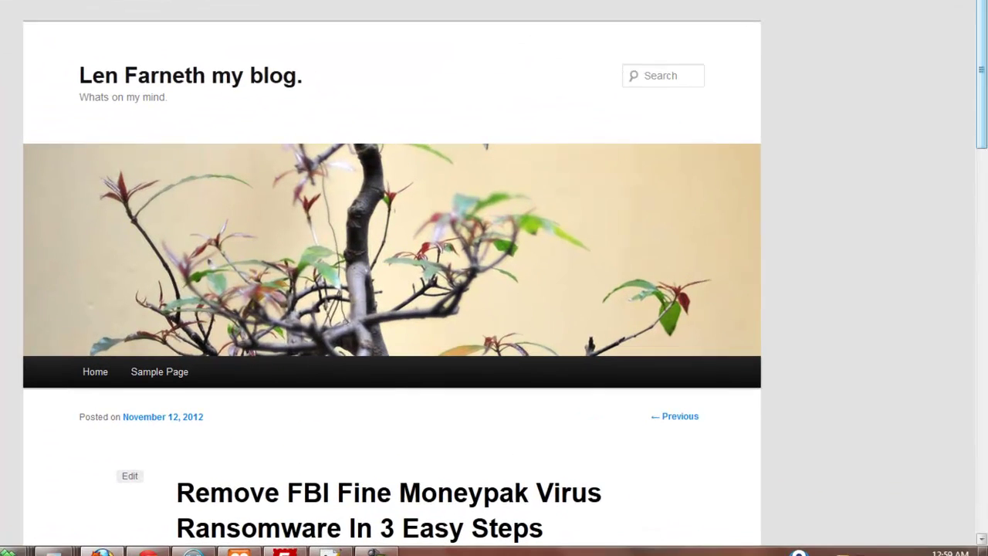